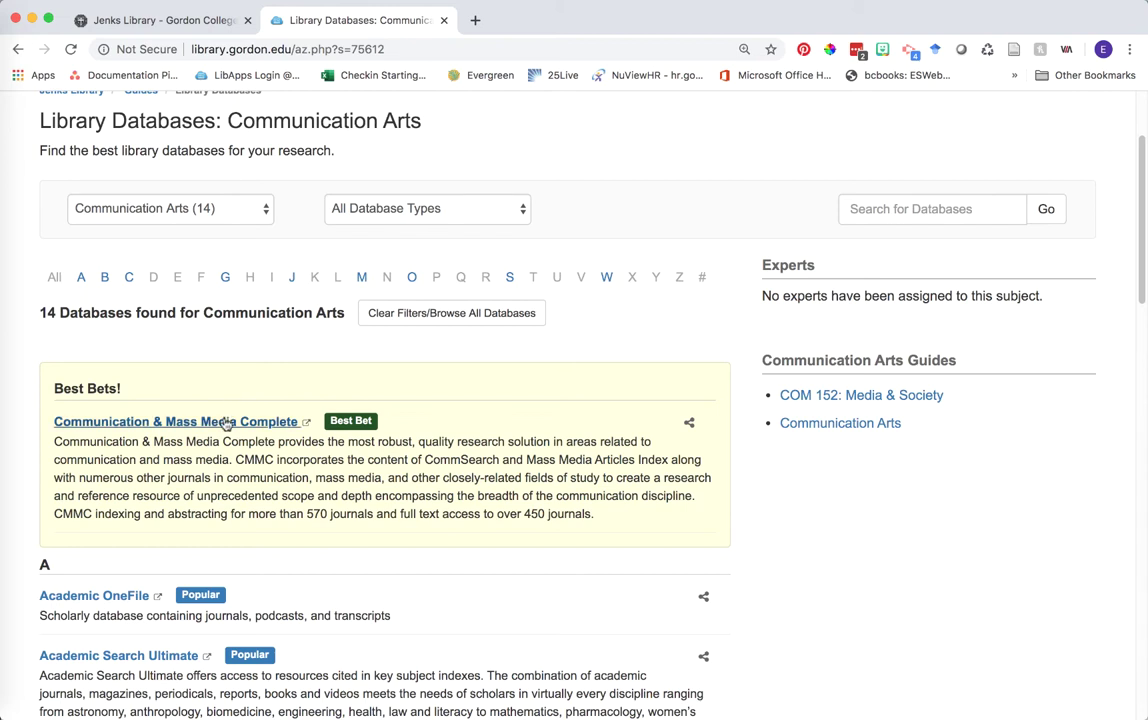
Step: Open the Communication & Mass Media Complete database and close the Blackboard login page
left_click(224, 422)
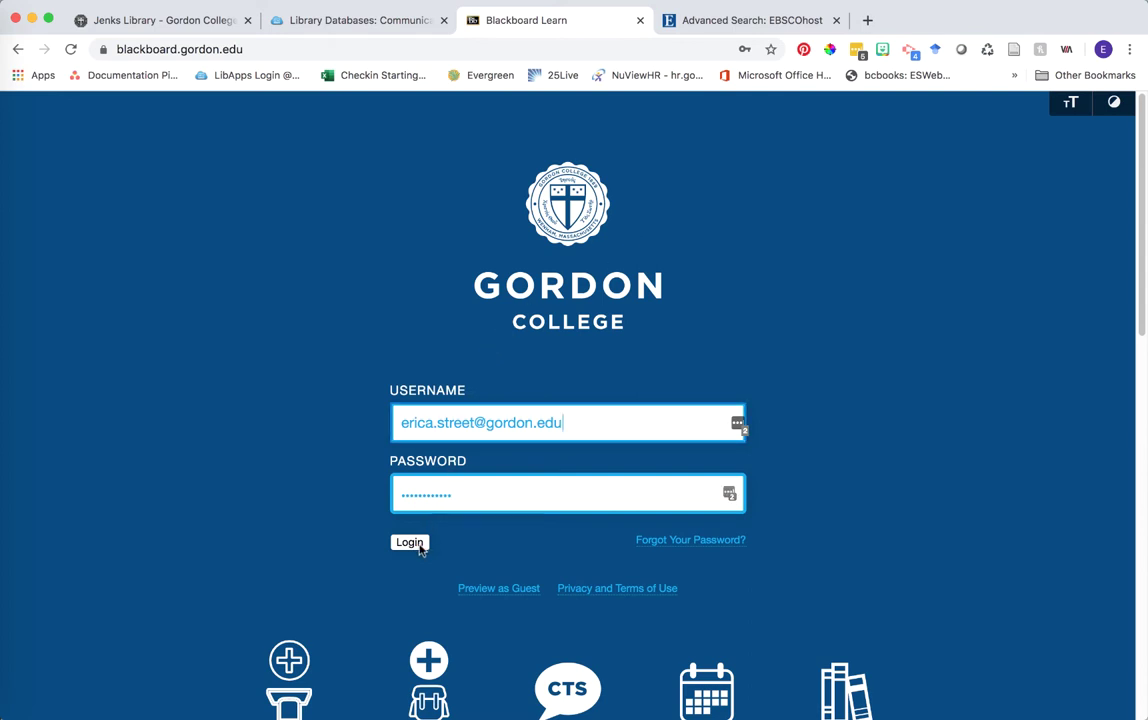
key("super+w")
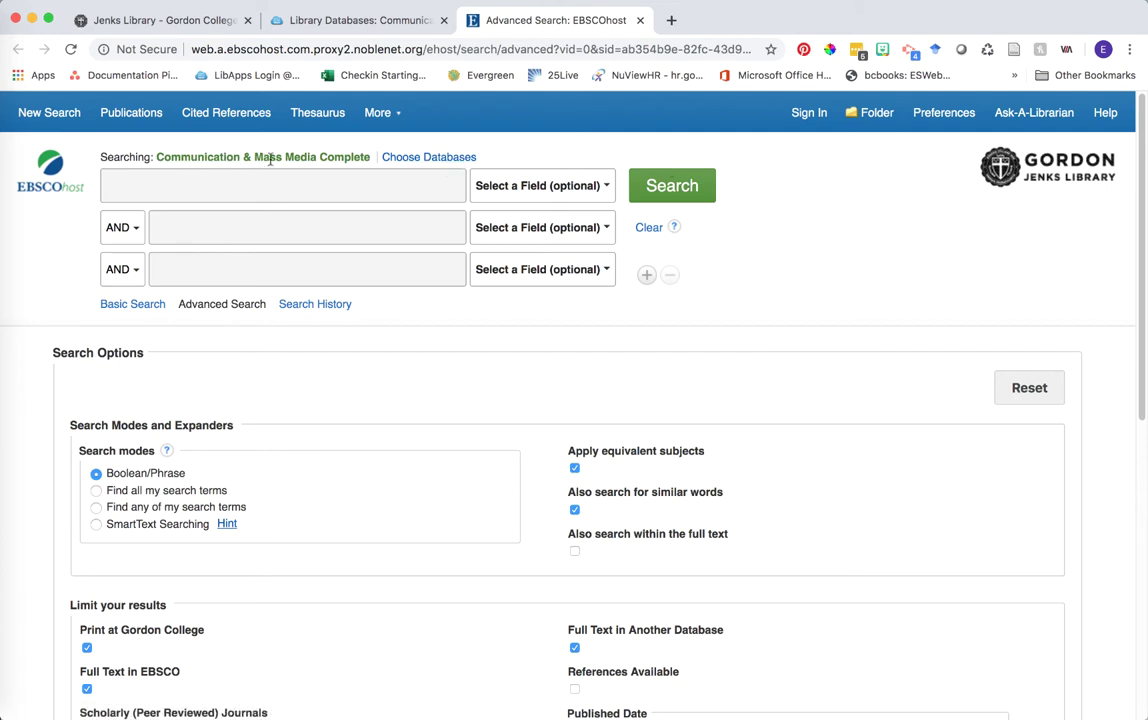
Step: Add Academic Search Ultimate to the databases searched alongside Communication & Mass Media Complete
left_click(425, 159)
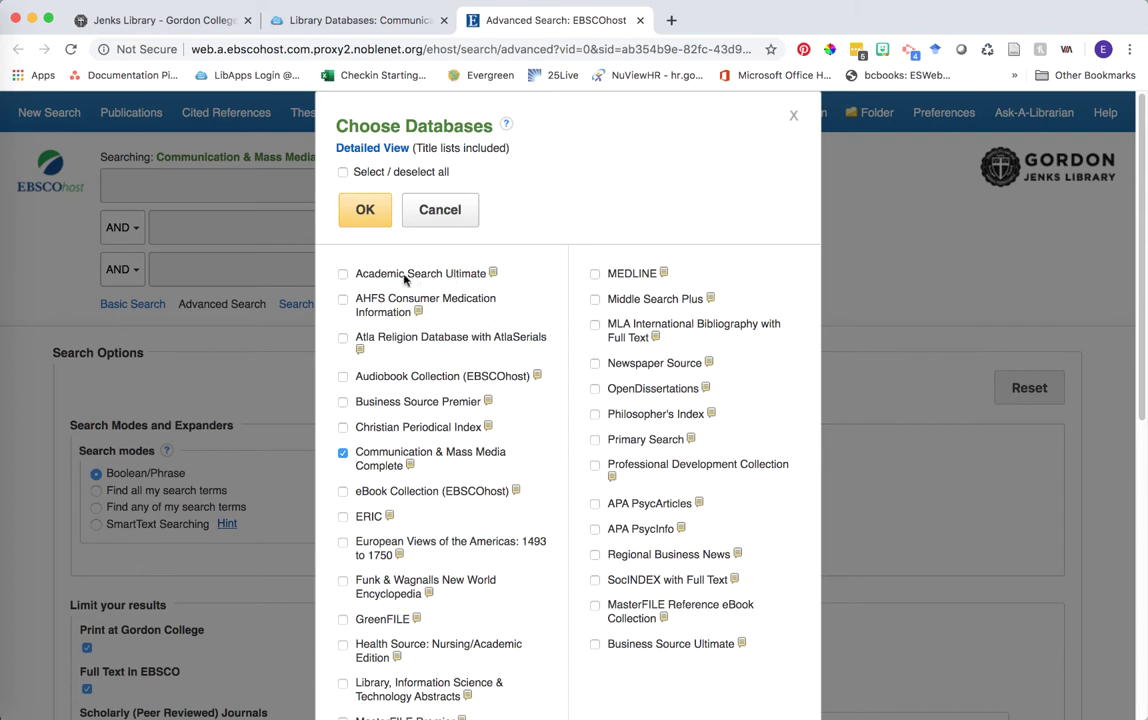
left_click(343, 274)
scroll(482, 541, "down", 2)
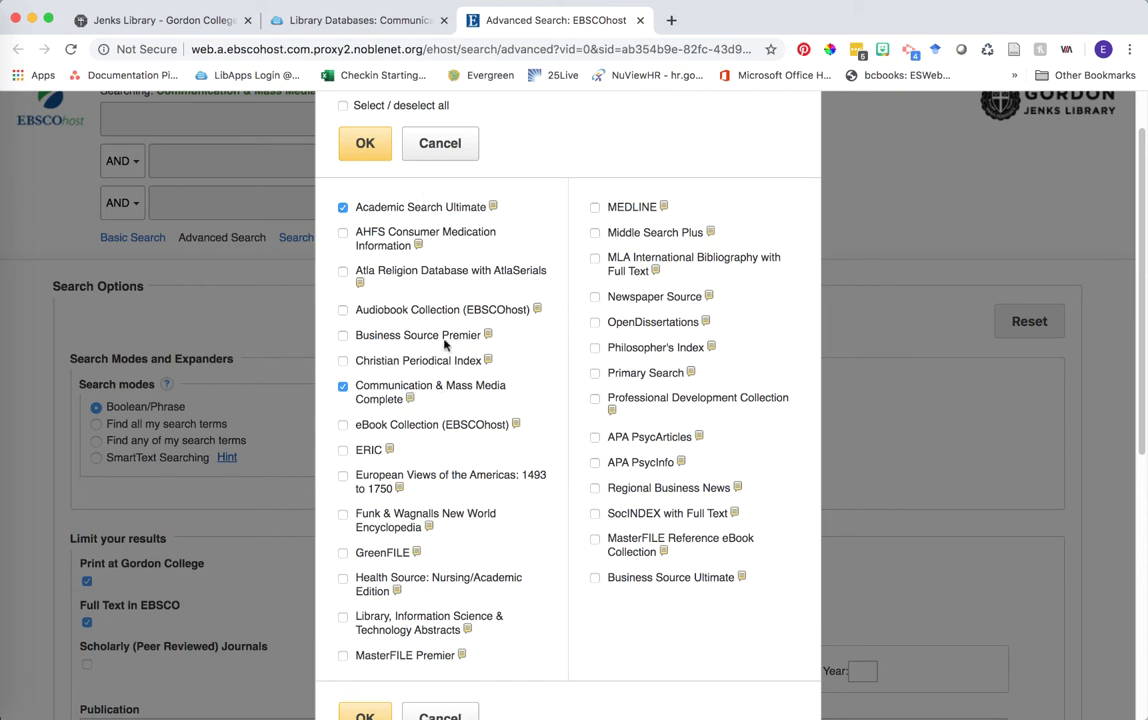
left_click(381, 143)
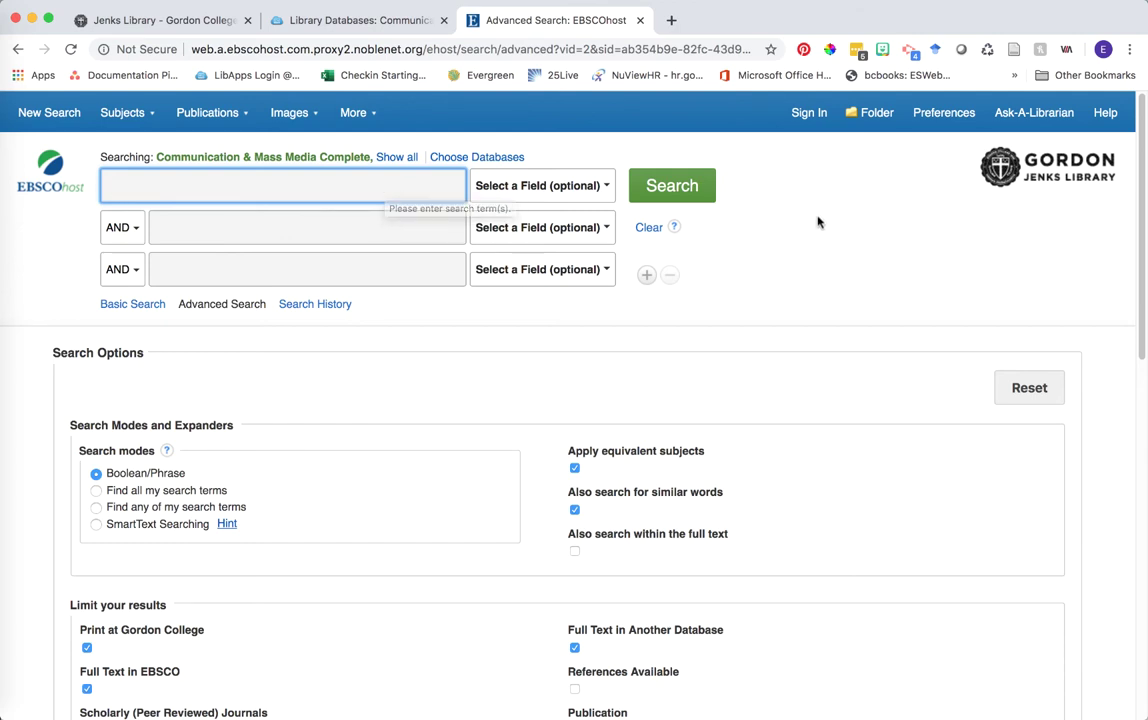
Step: Enter "rhetoric" as the first search term and "division OR divisive" as the second
type("rhetoric")
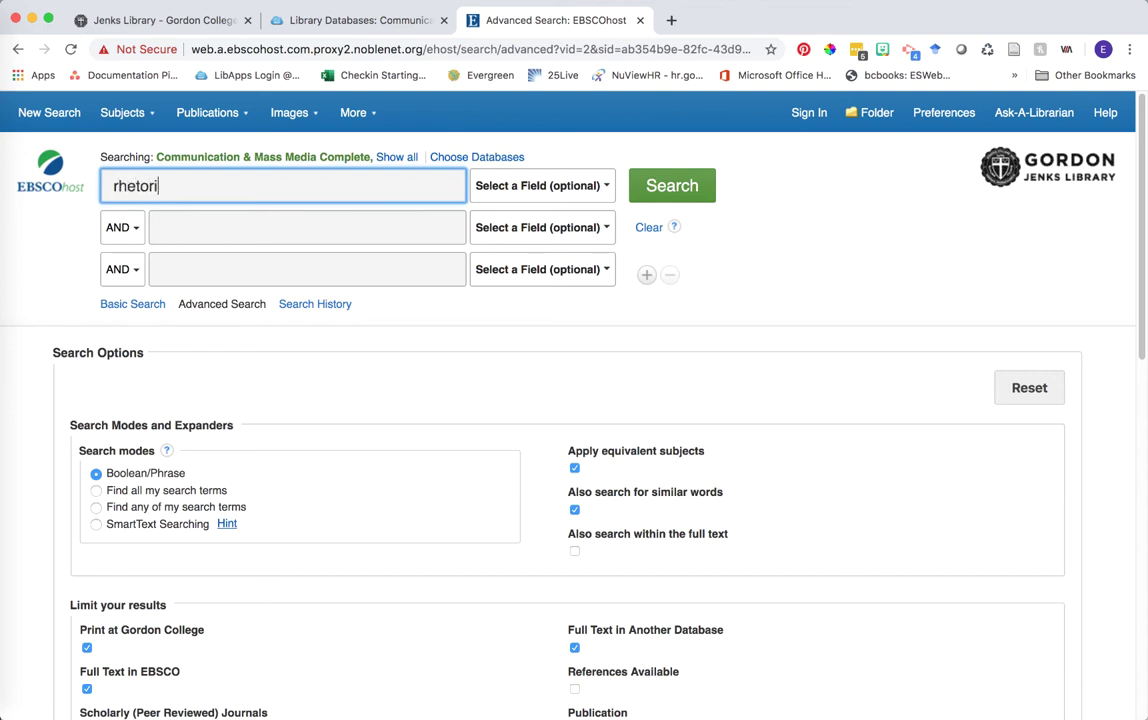
left_click(850, 313)
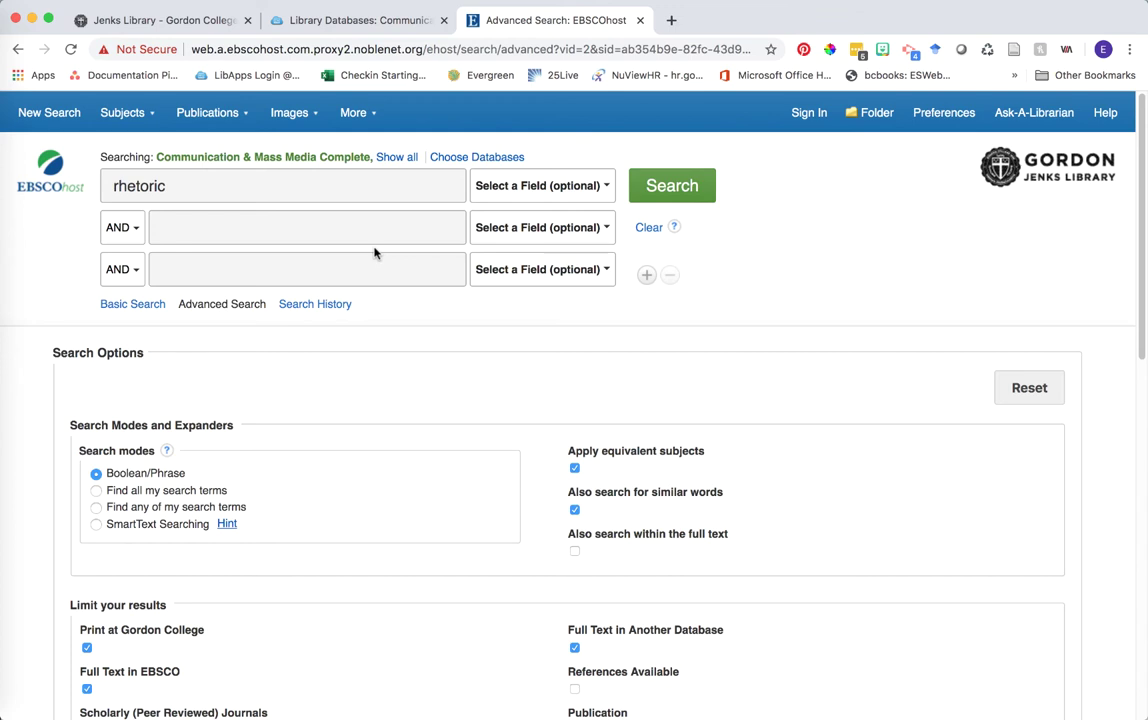
left_click(258, 228)
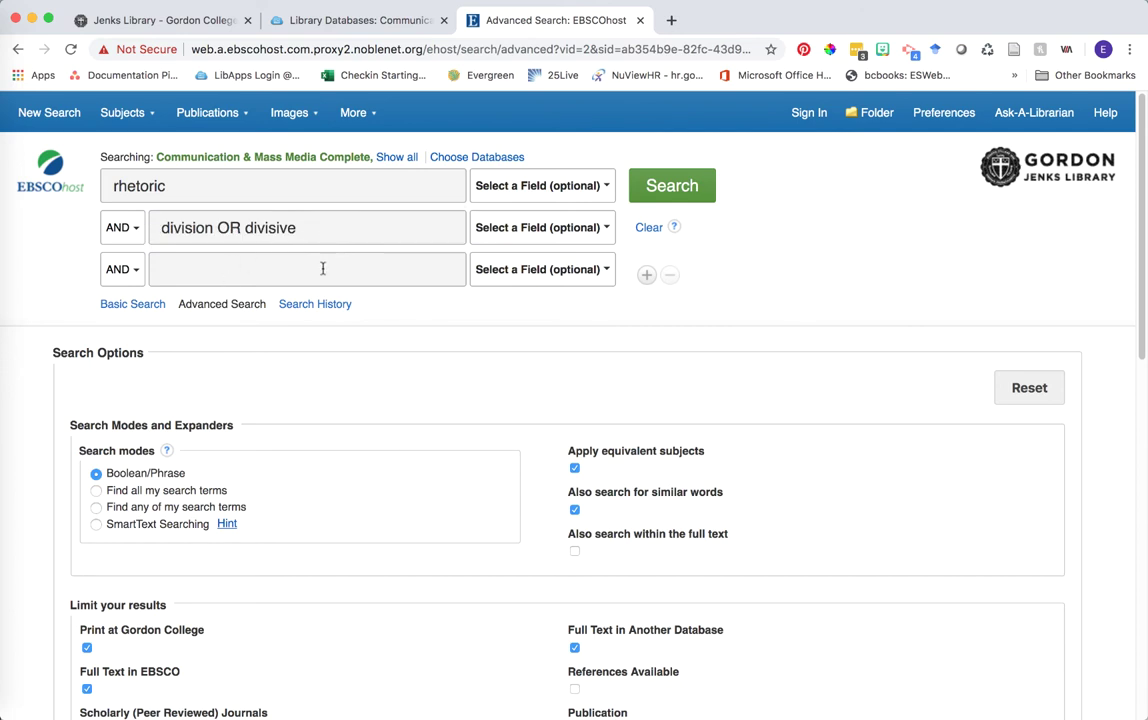
left_click(231, 228)
double_click(231, 228)
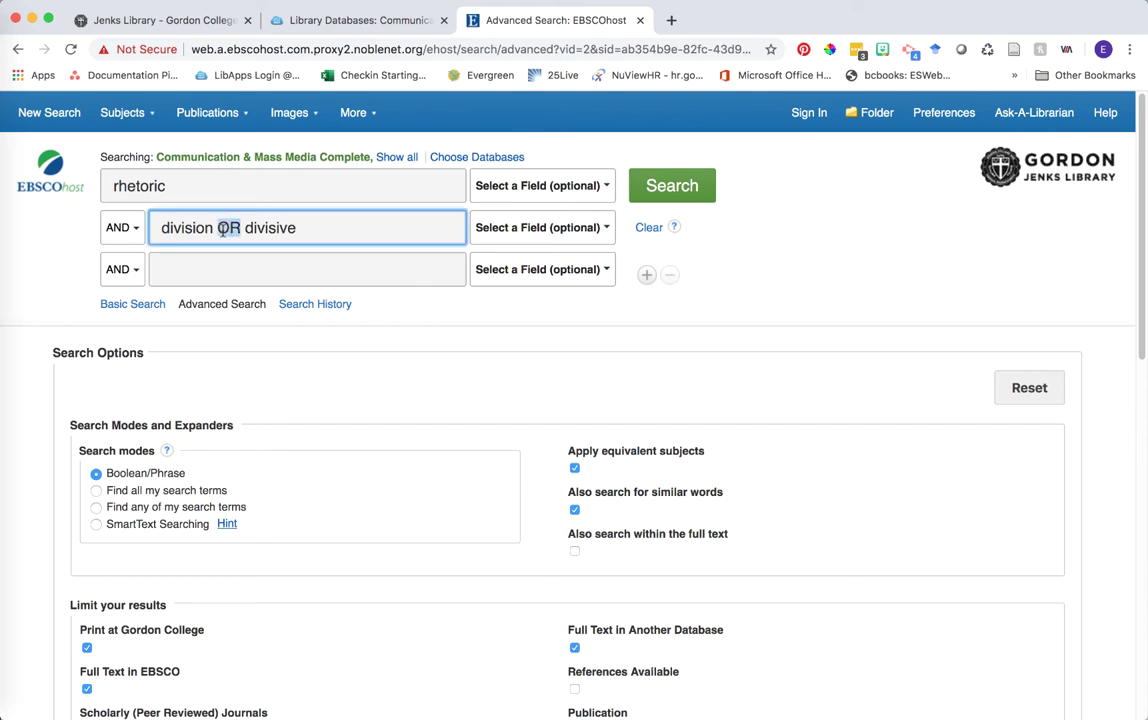
Step: Enter the truncated term "presiden*" in the third search row and keep AND as the second row's operator
left_click(300, 269)
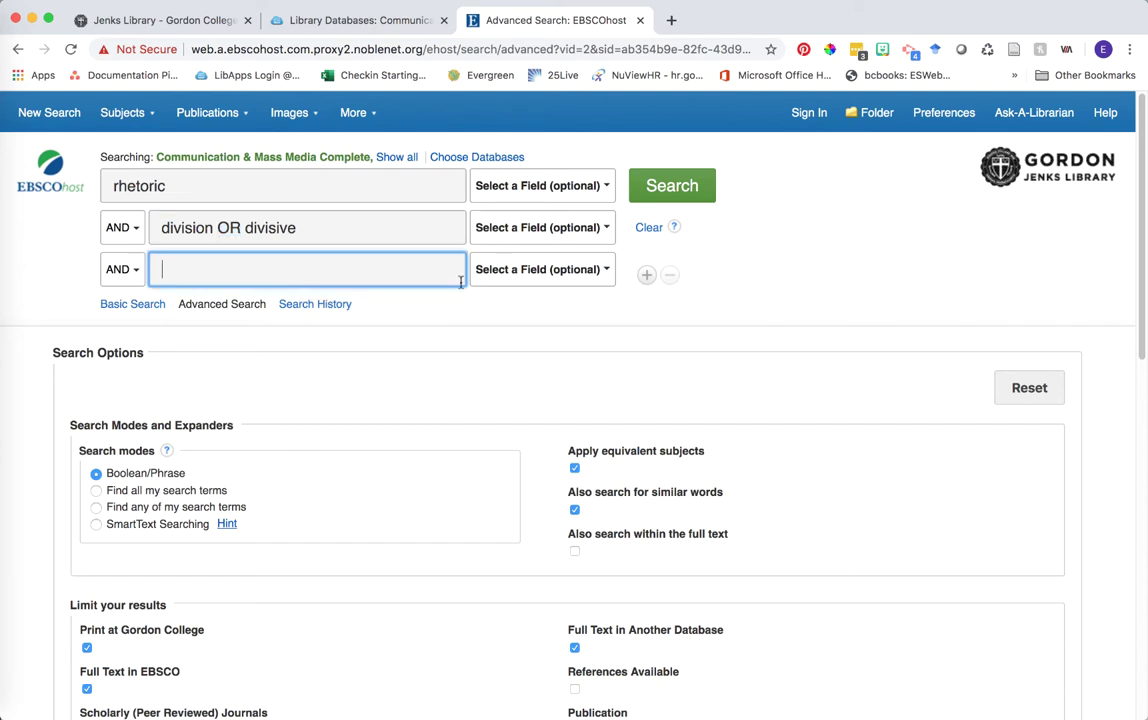
type("presi")
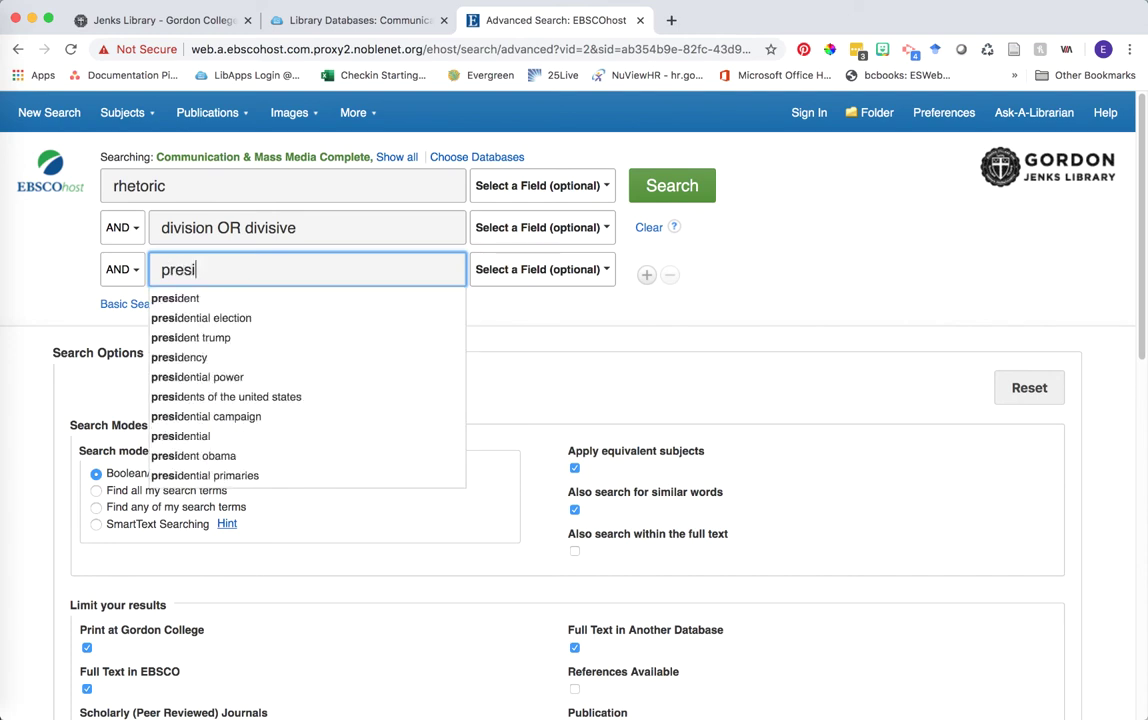
type("den")
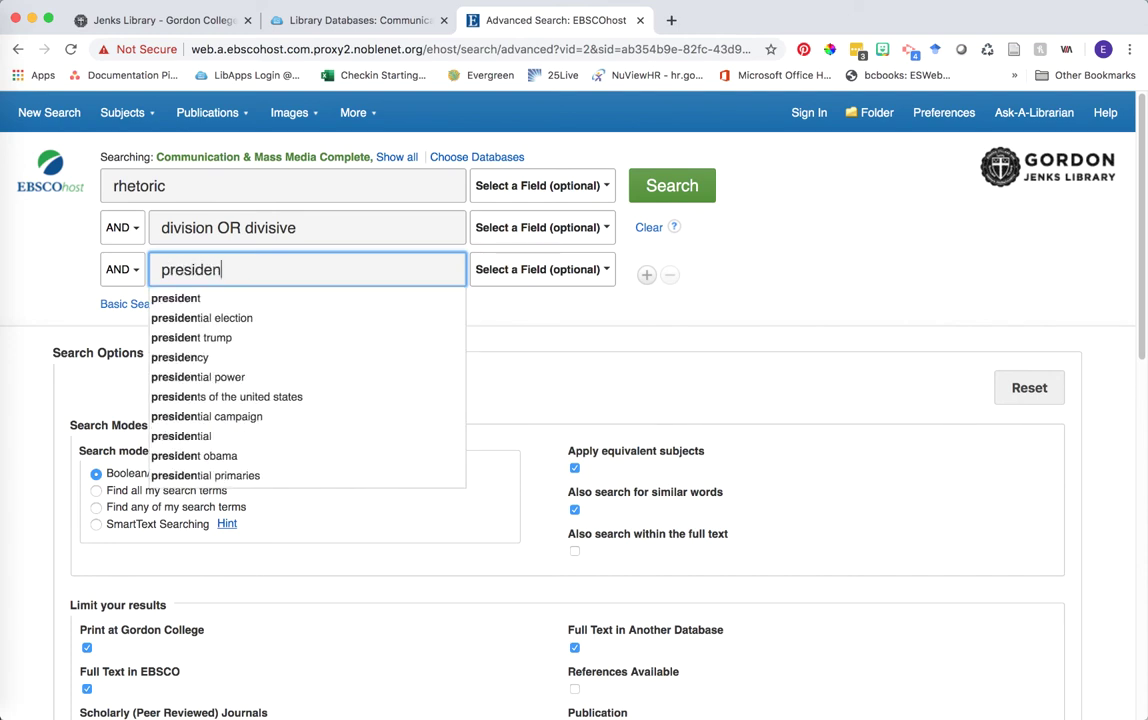
type("*")
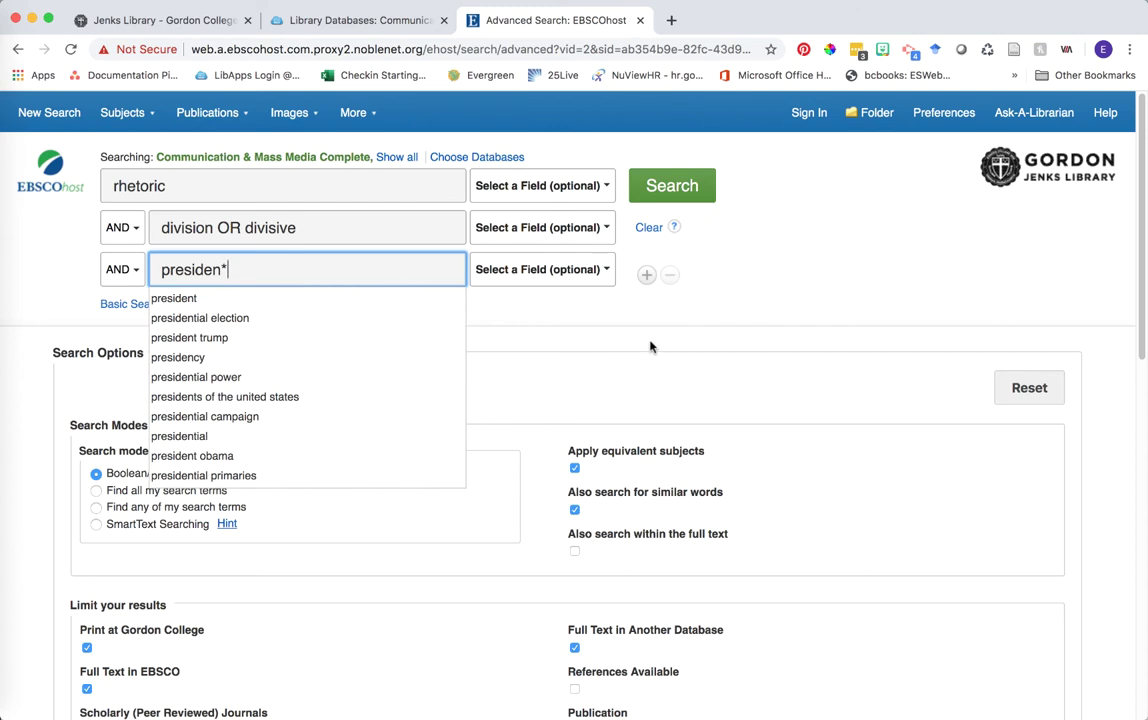
left_click(628, 367)
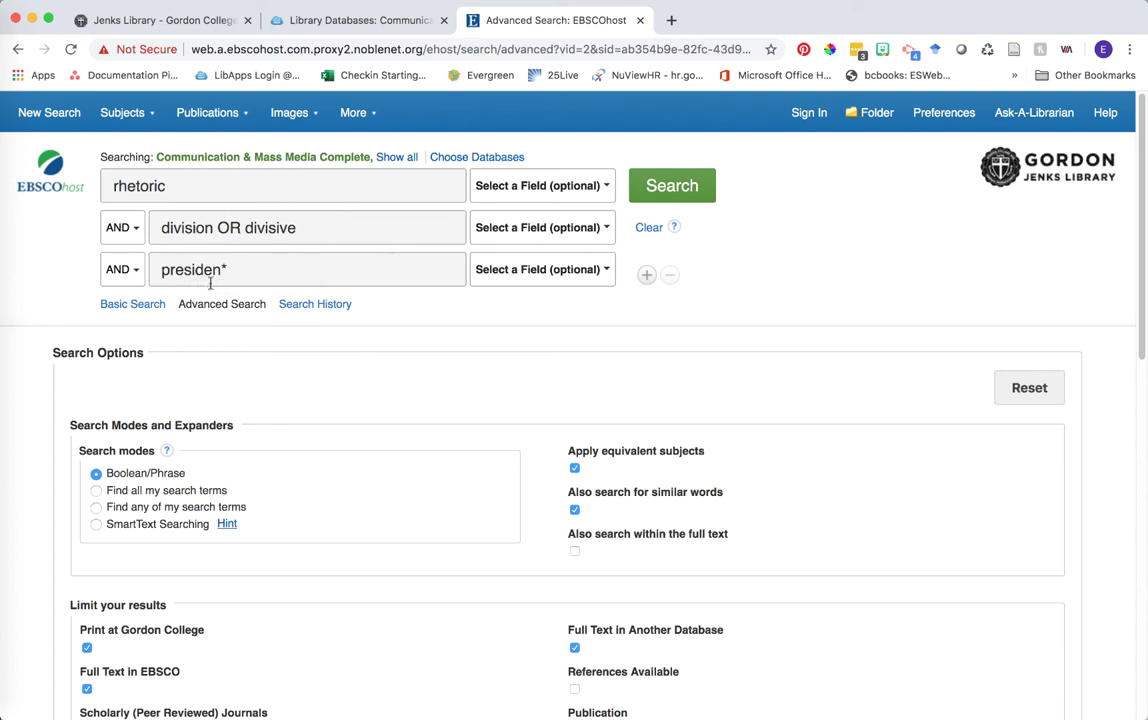
left_click(123, 233)
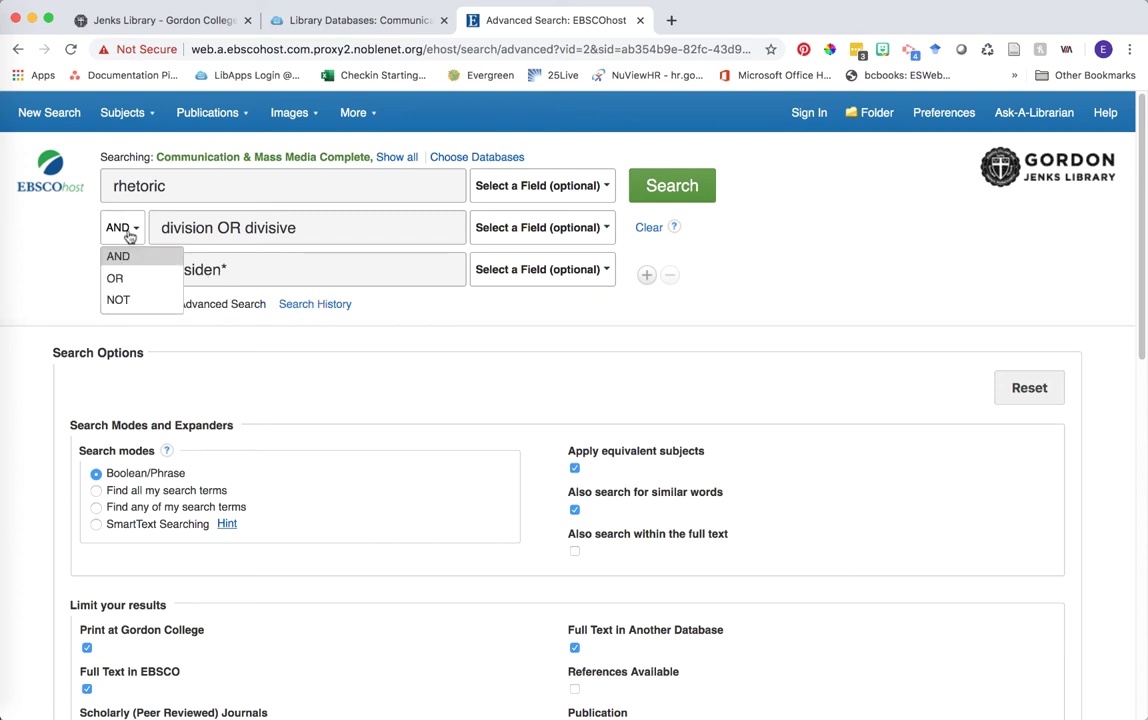
left_click(118, 256)
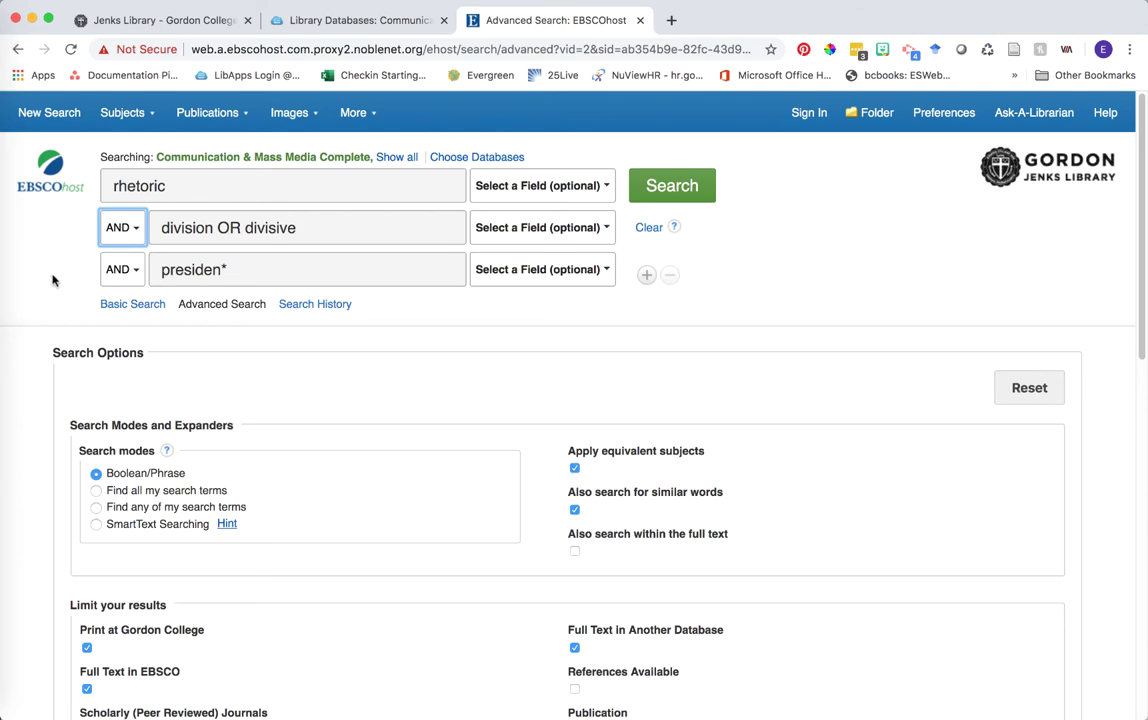
Step: Limit the search results to Scholarly (Peer Reviewed) Journals
scroll(482, 348, "down", 3)
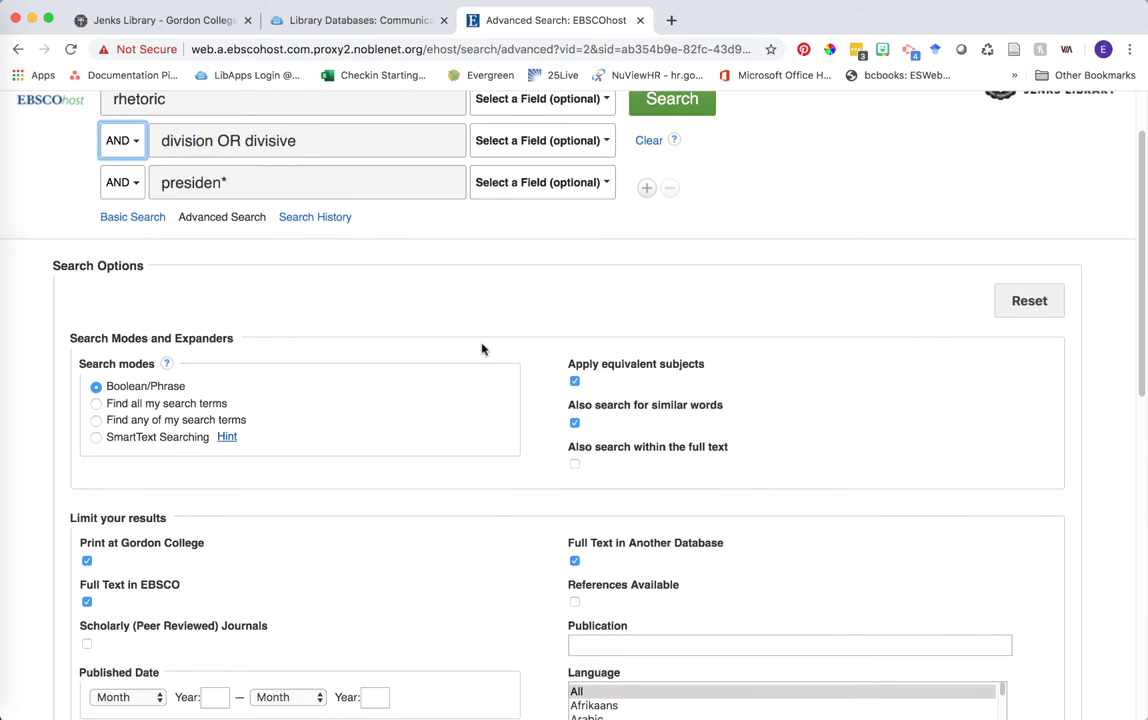
scroll(482, 348, "down", 3)
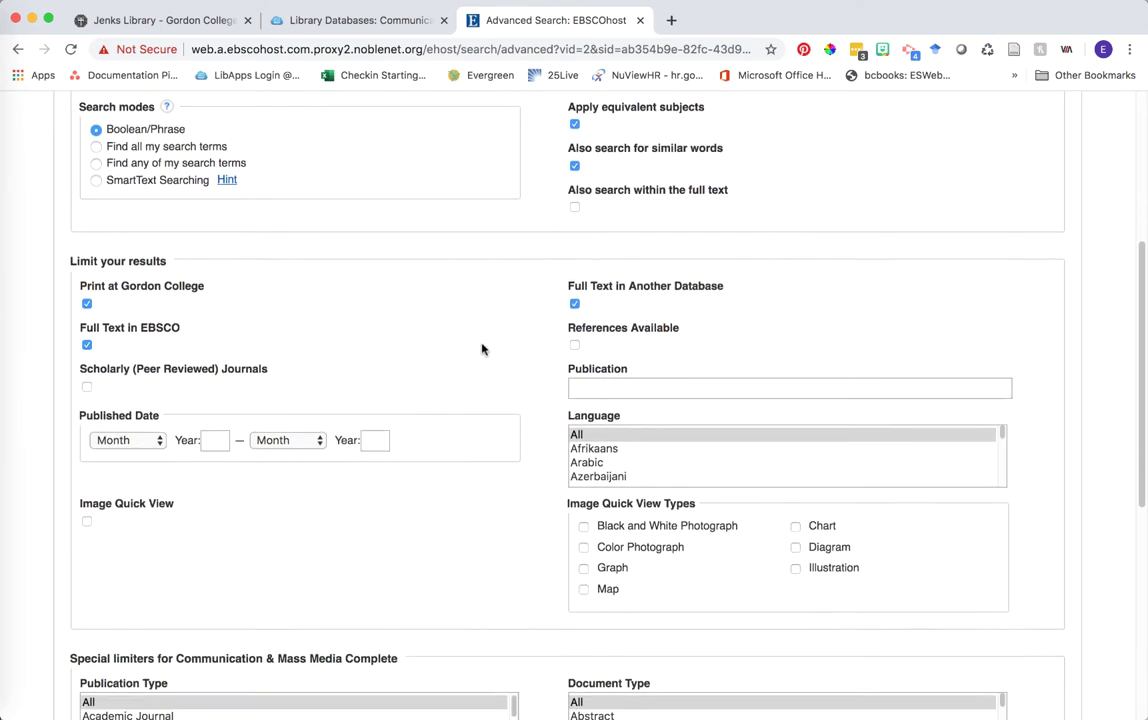
scroll(482, 348, "down", 1)
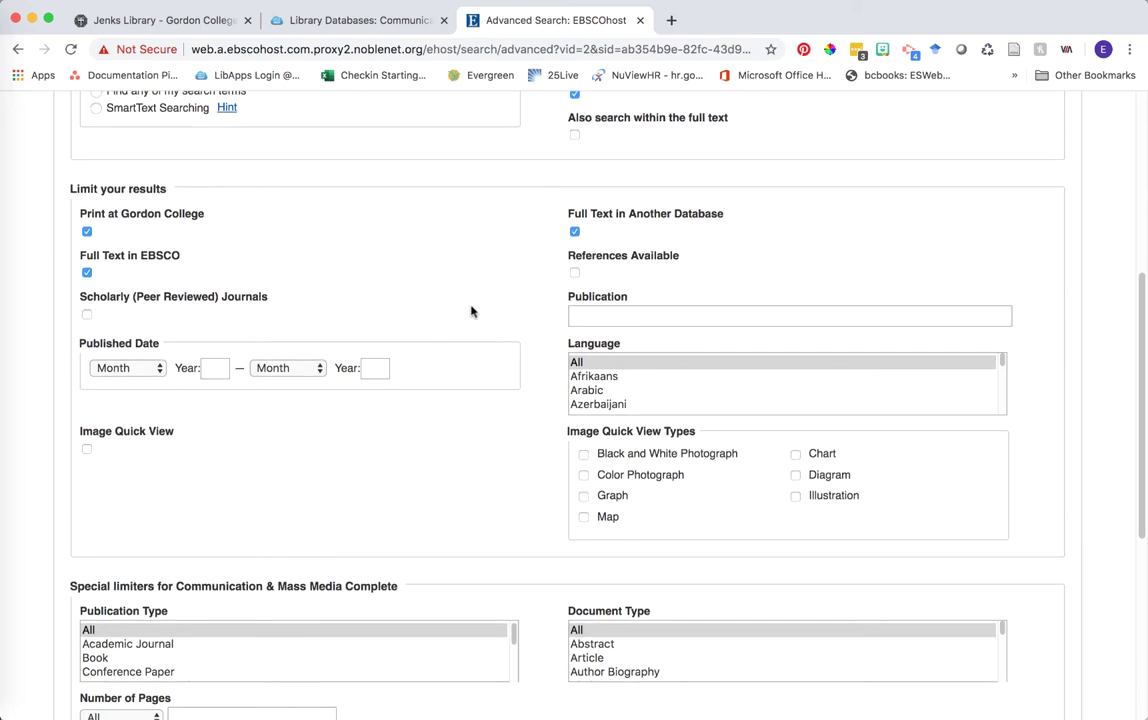
scroll(466, 272, "down", 1)
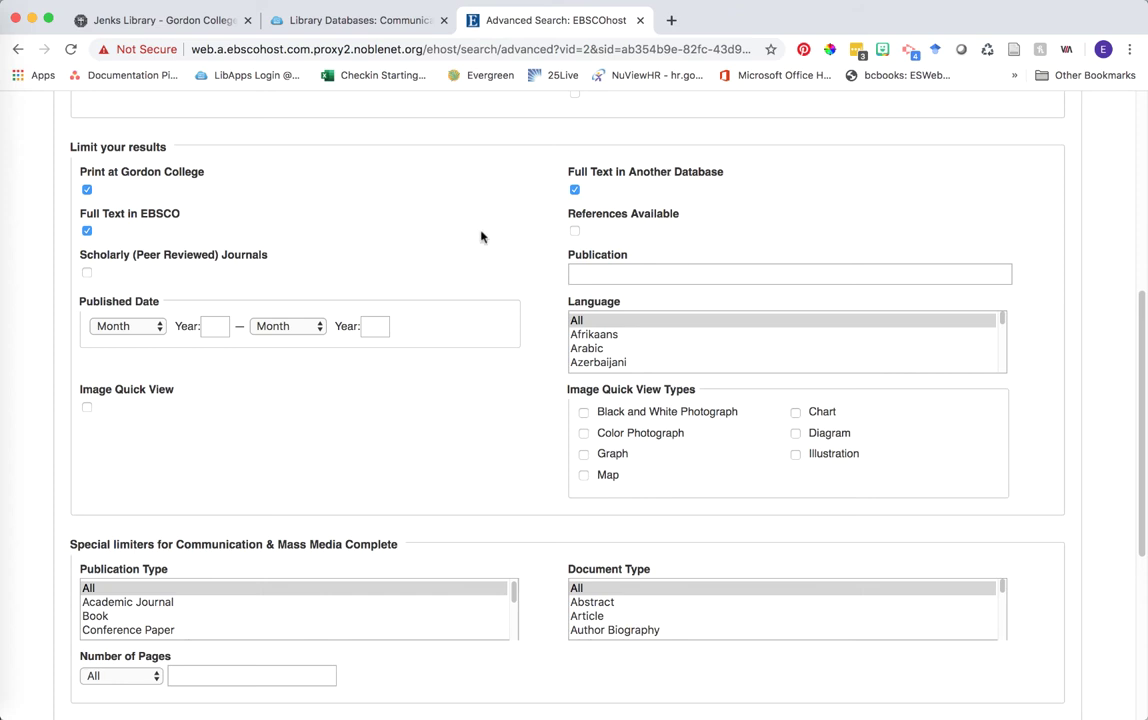
left_click_drag(290, 258, 83, 259)
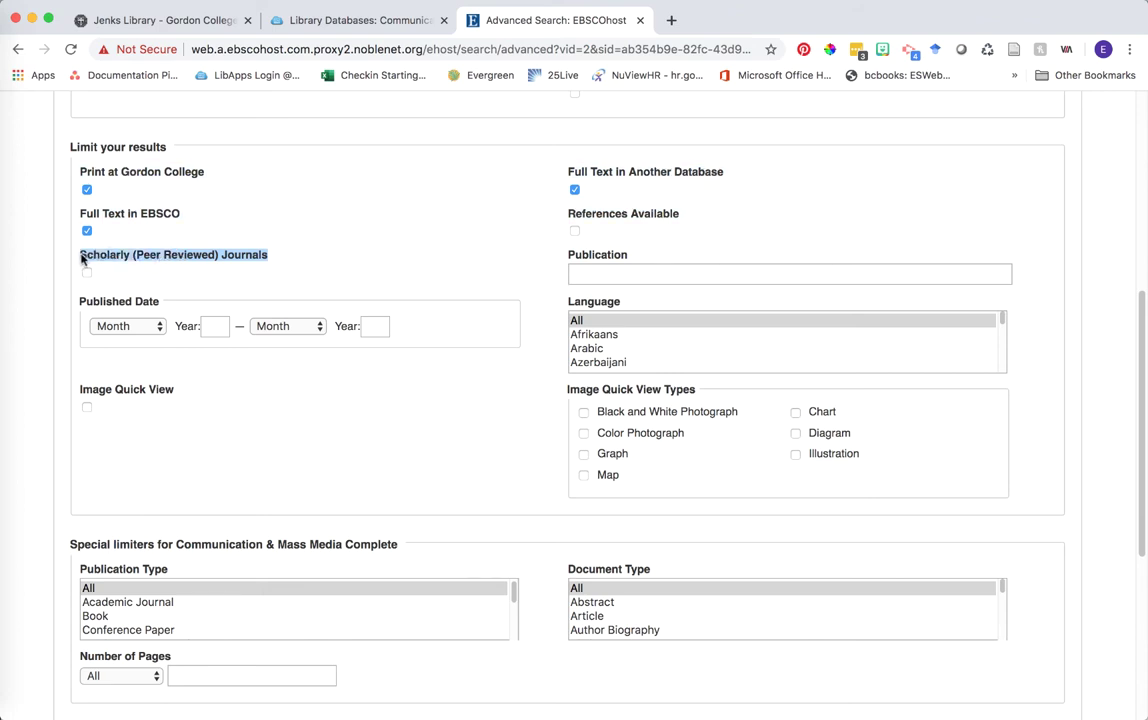
left_click(87, 273)
left_click(300, 254)
Step: Run the advanced search with the three terms and the chosen limiters
scroll(340, 258, "up", 5)
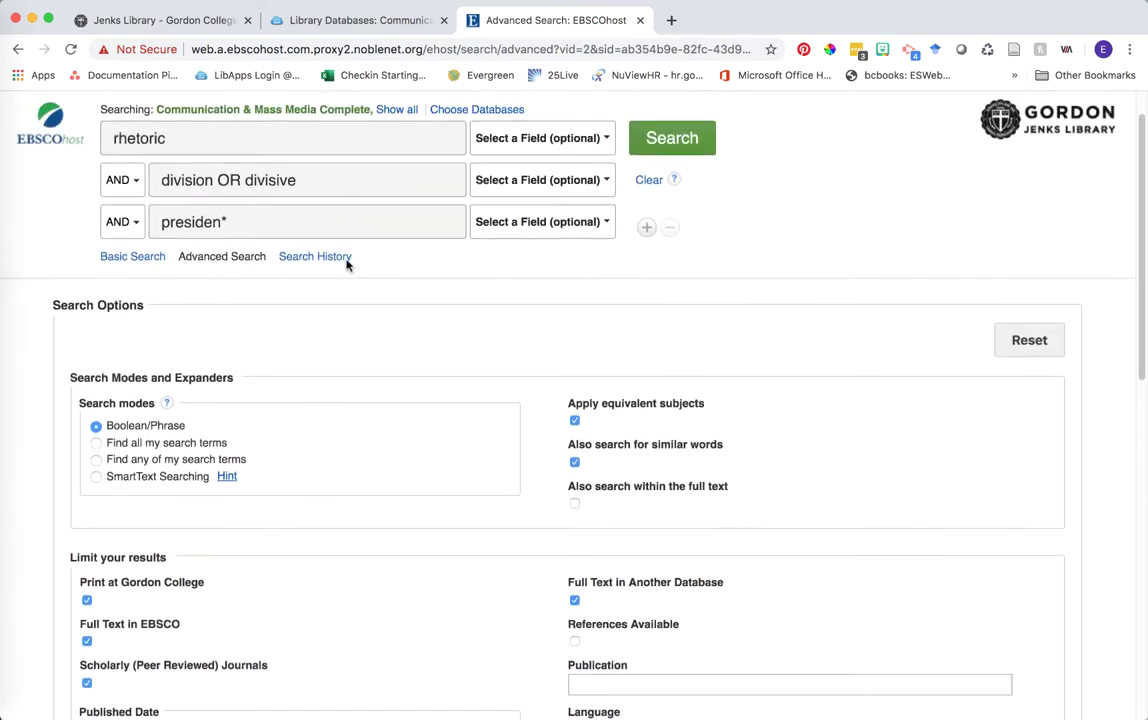
scroll(346, 260, "up", 1)
left_click(681, 183)
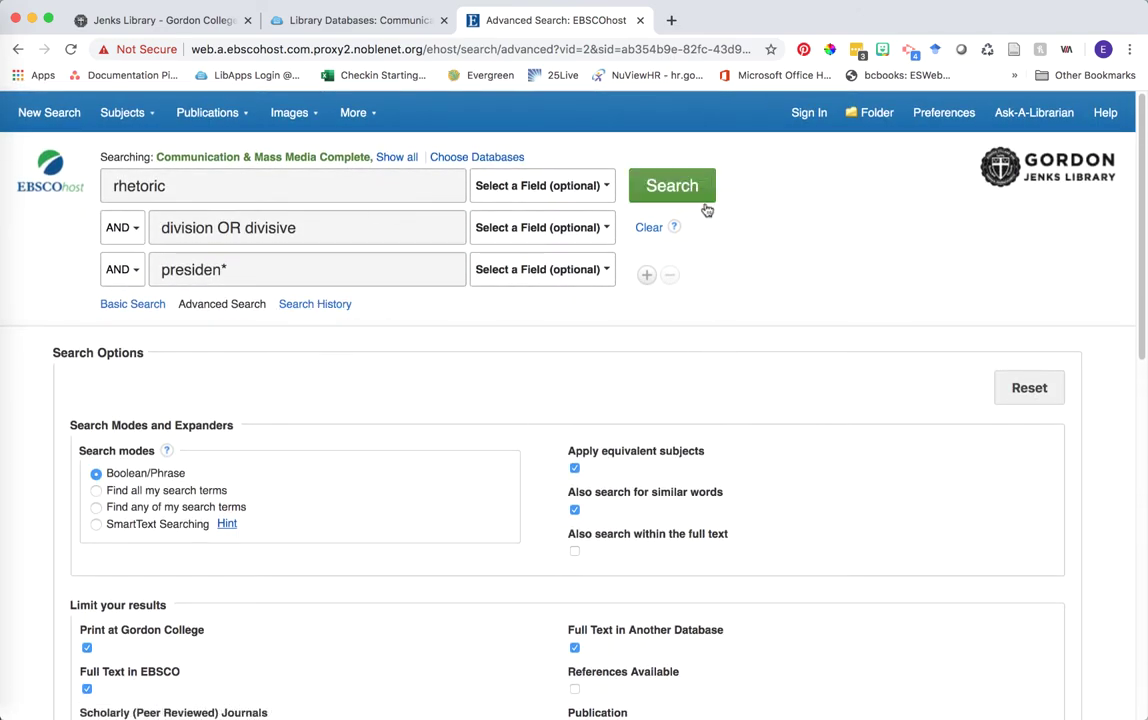
left_click(700, 200)
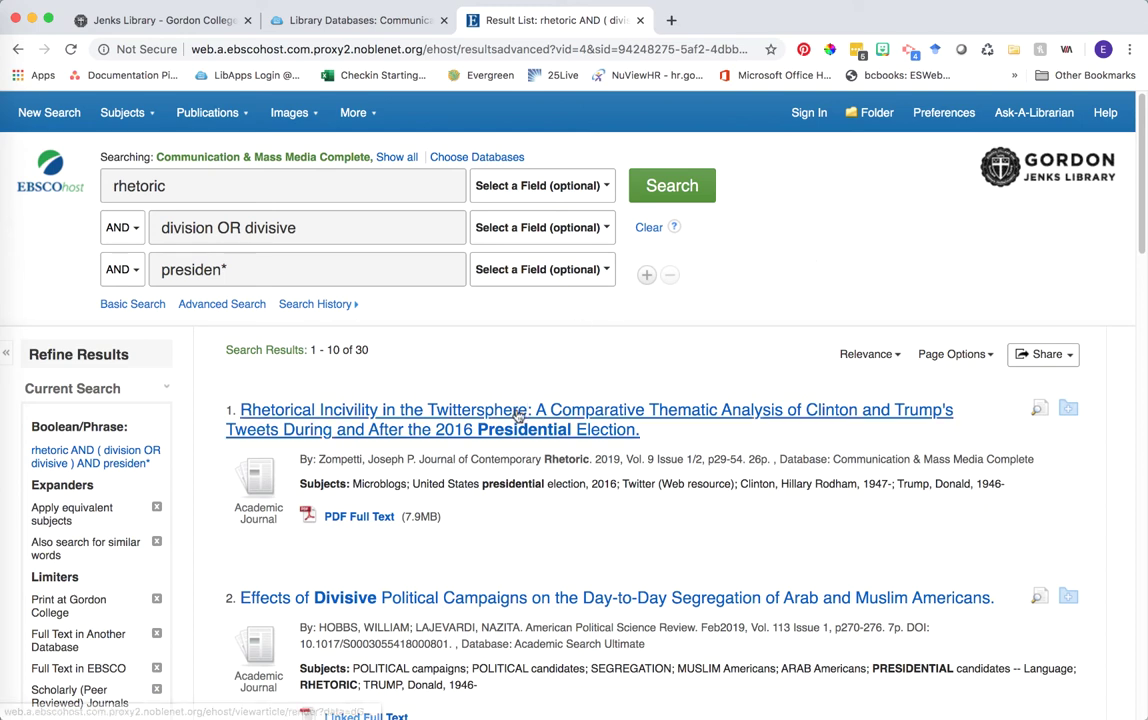
Step: Look through the article titles, subjects and full-text options in the result list, and return to its beginning
scroll(517, 415, "down", 2)
scroll(515, 413, "down", 1)
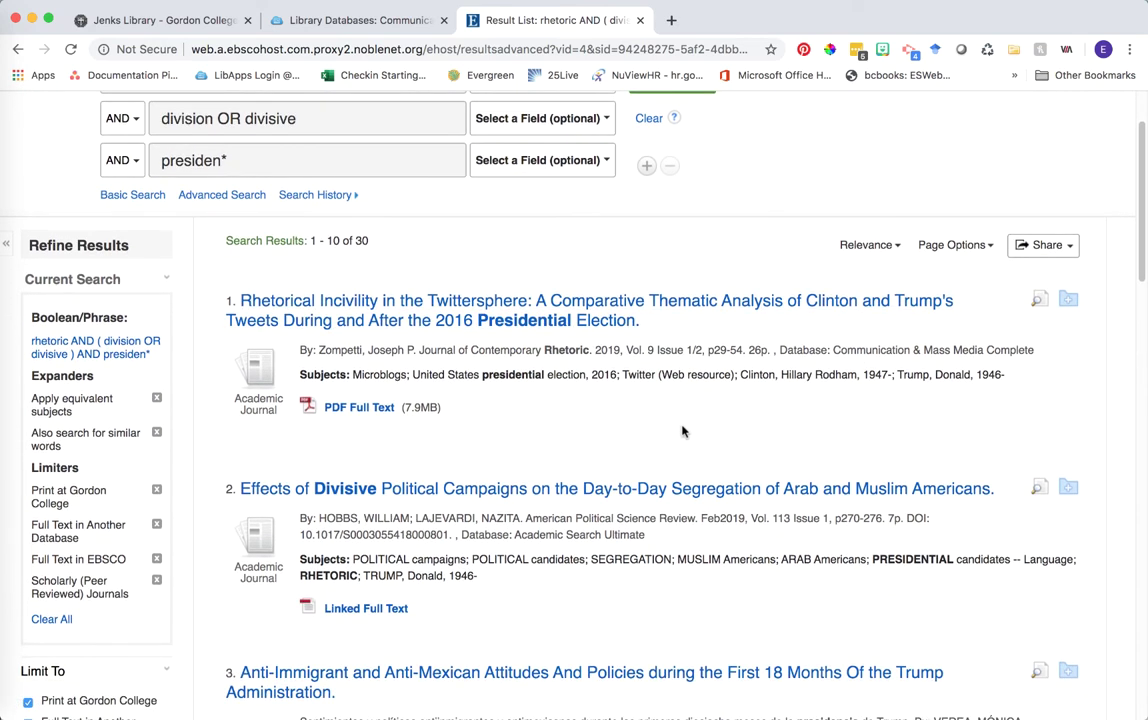
scroll(594, 465, "down", 2)
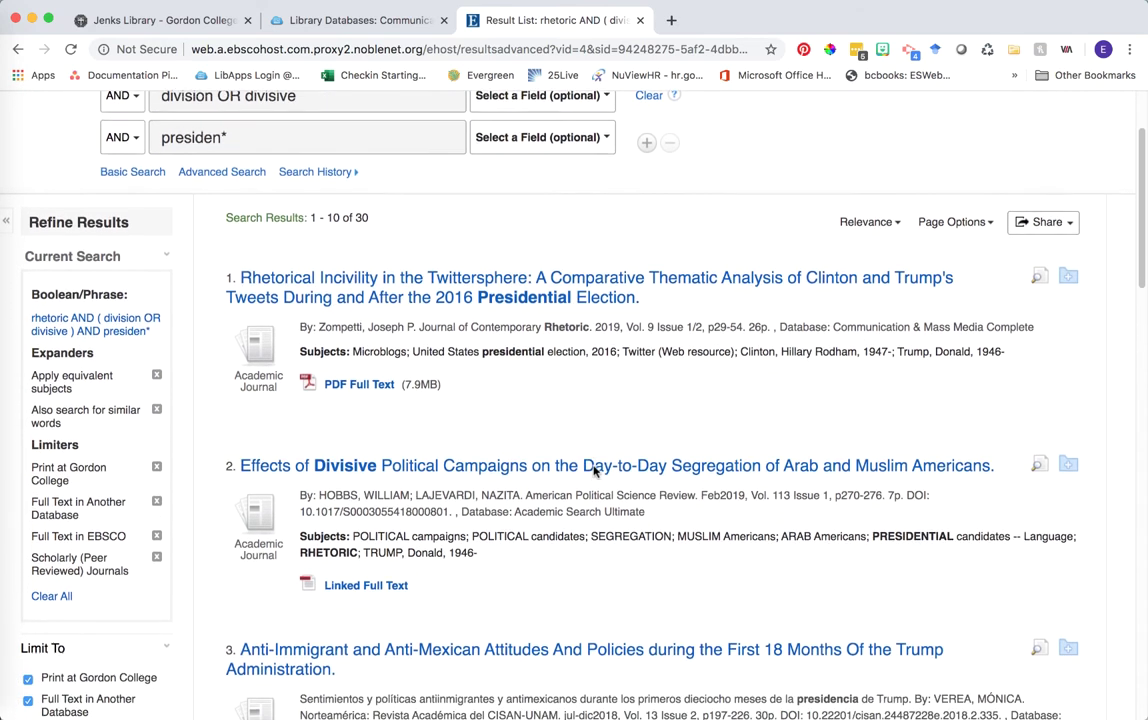
scroll(543, 402, "down", 4)
scroll(541, 432, "down", 8)
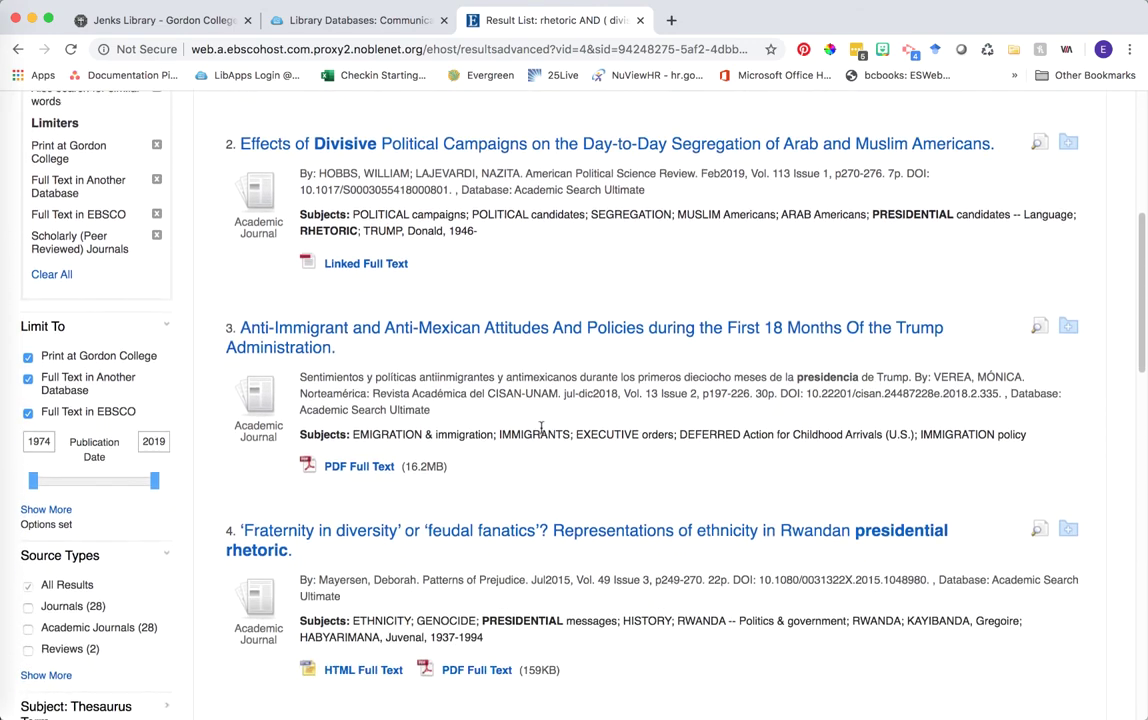
scroll(541, 432, "down", 7)
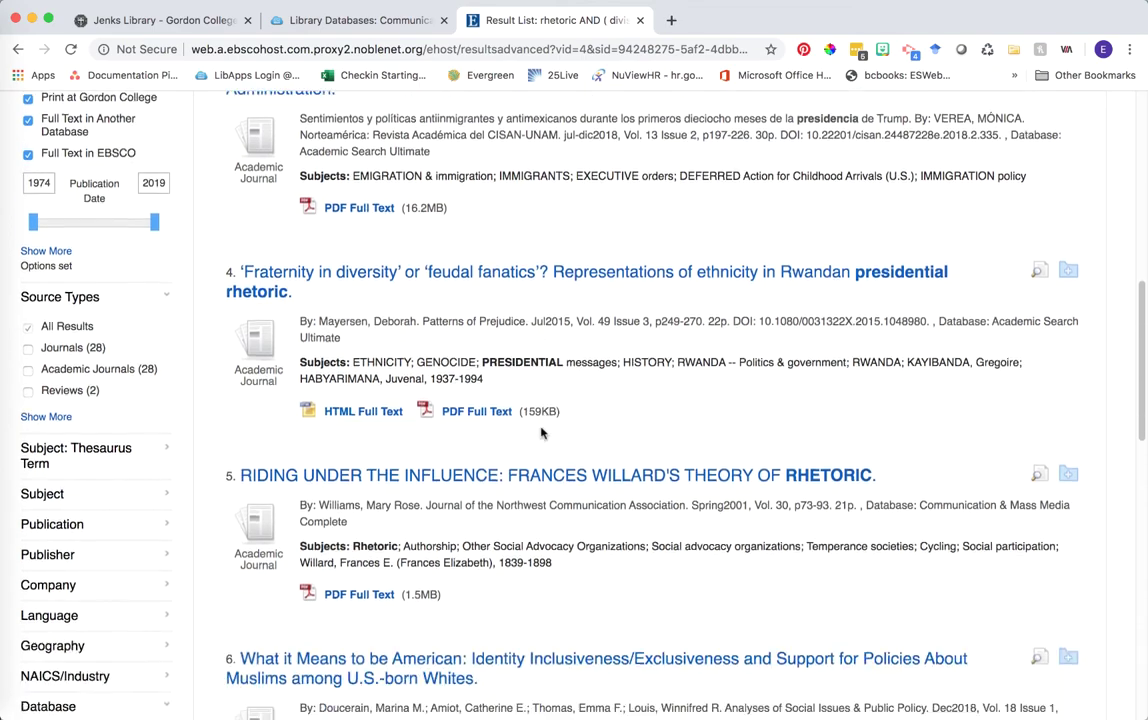
scroll(543, 513, "down", 7)
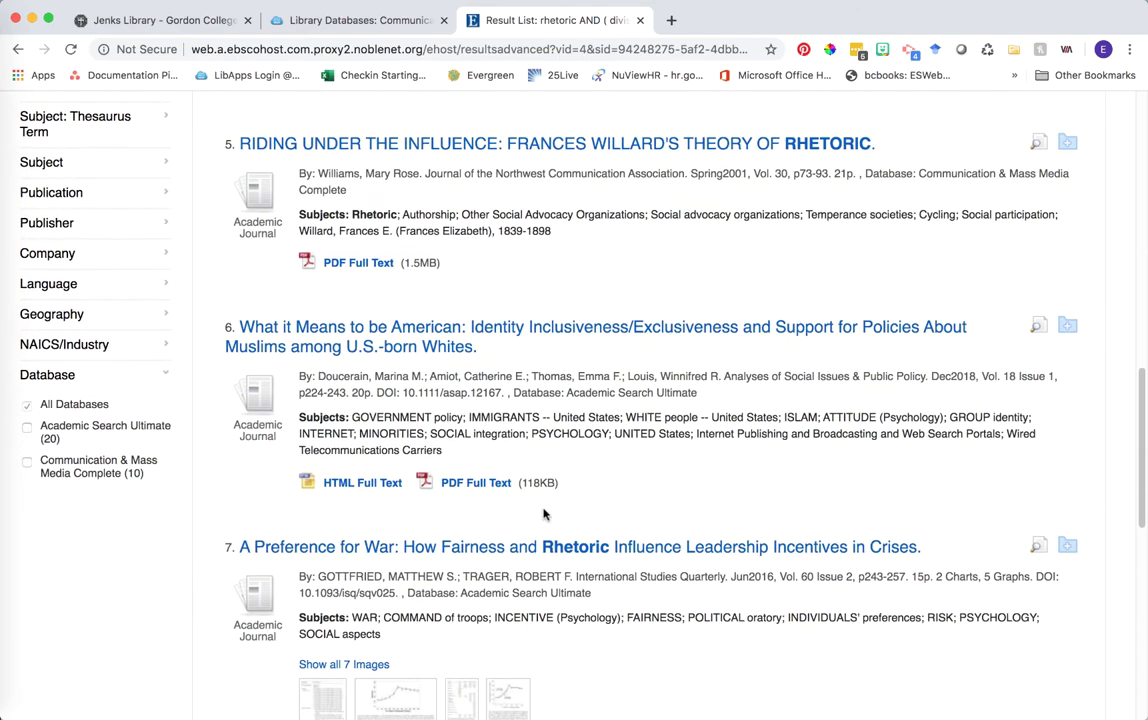
scroll(543, 509, "up", 10)
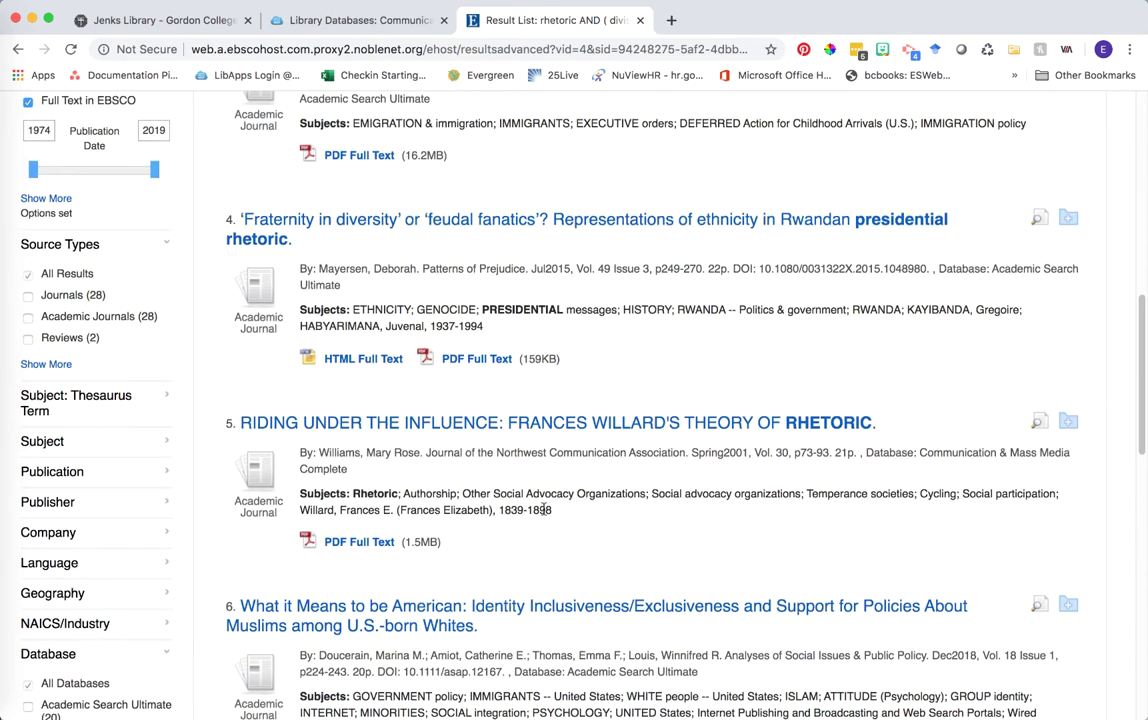
scroll(543, 510, "up", 20)
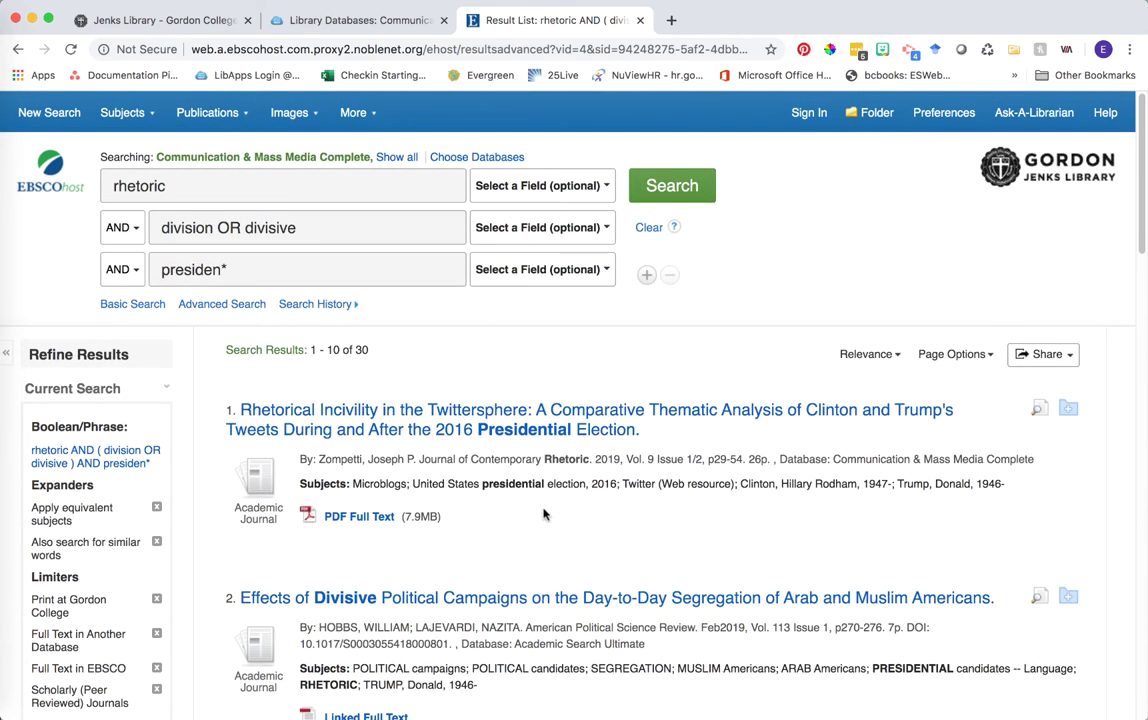
Step: Open the detailed record of the first result, "Rhetorical Incivility in the Twittersphere", and examine its source journal
left_click(565, 436)
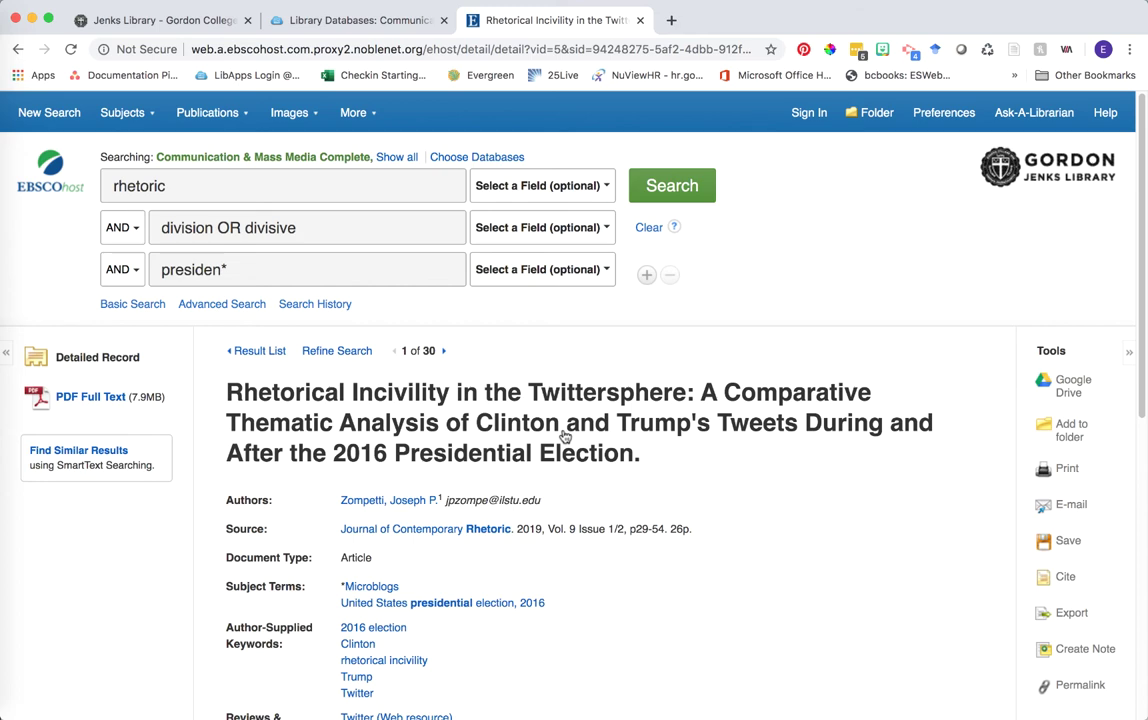
scroll(710, 525, "down", 3)
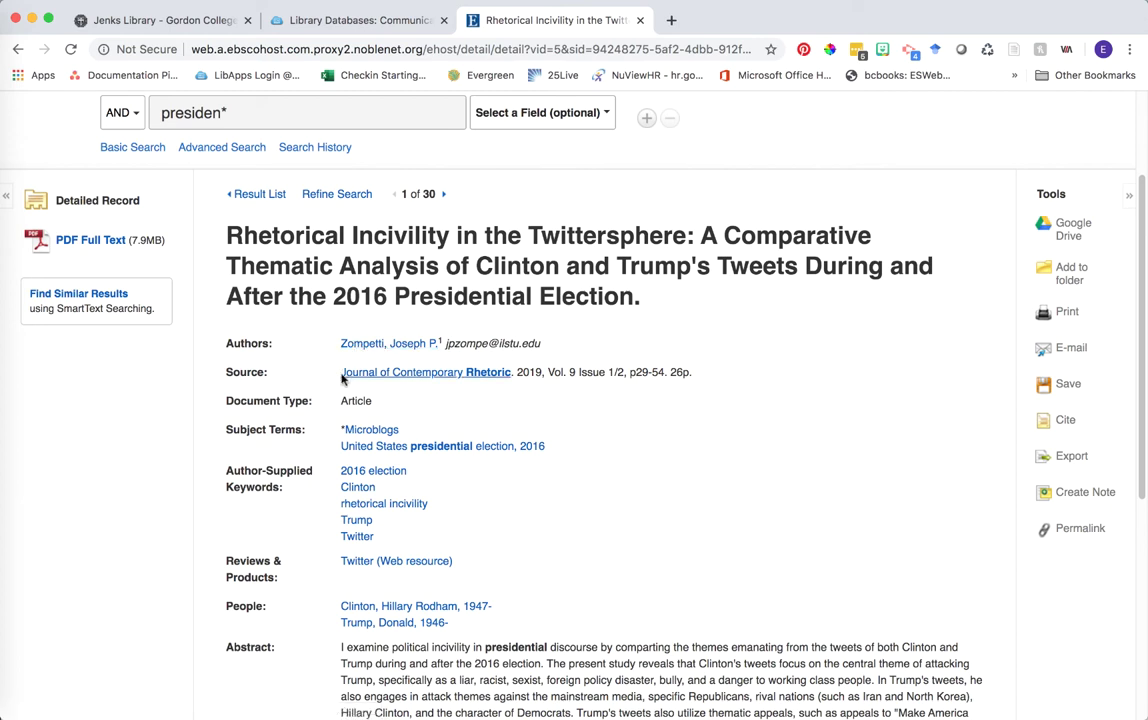
left_click_drag(339, 373, 509, 378)
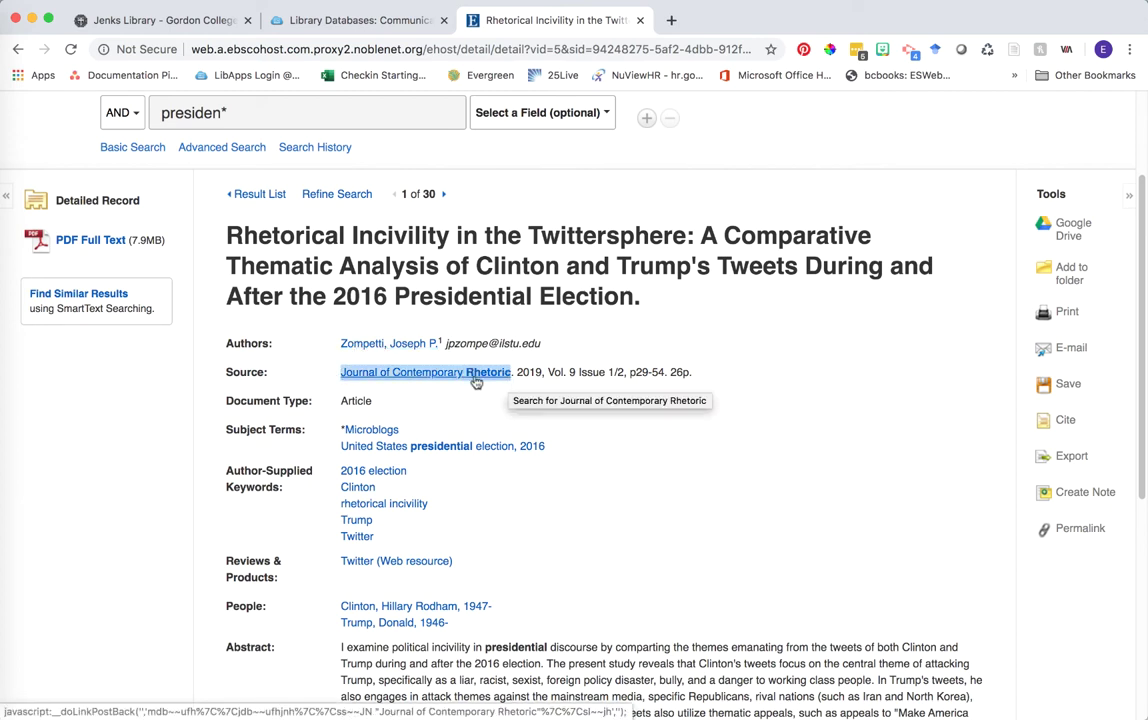
left_click(593, 432)
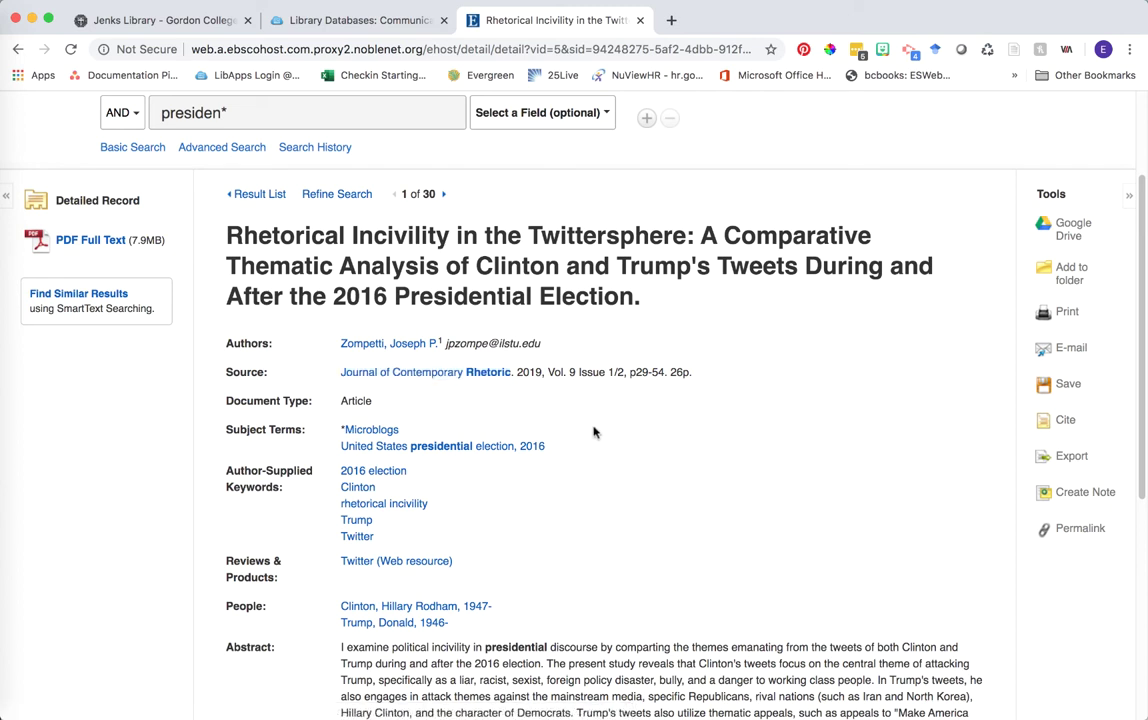